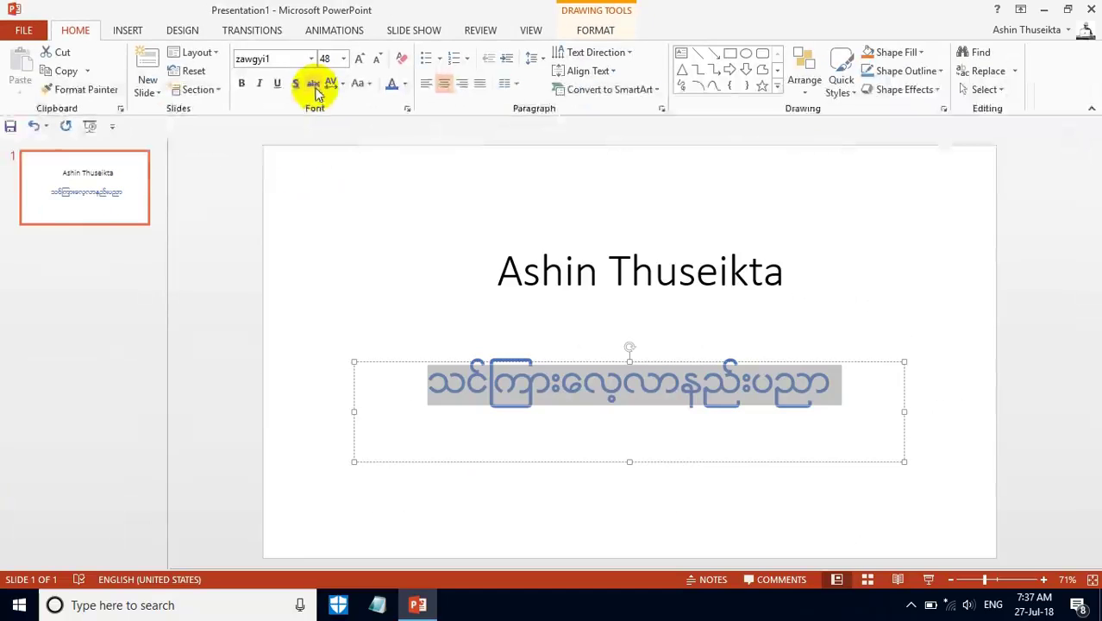
Step: Apply strikethrough to the Myanmar subtitle text
{"action": "left_click", "coordinate": [316, 88]}
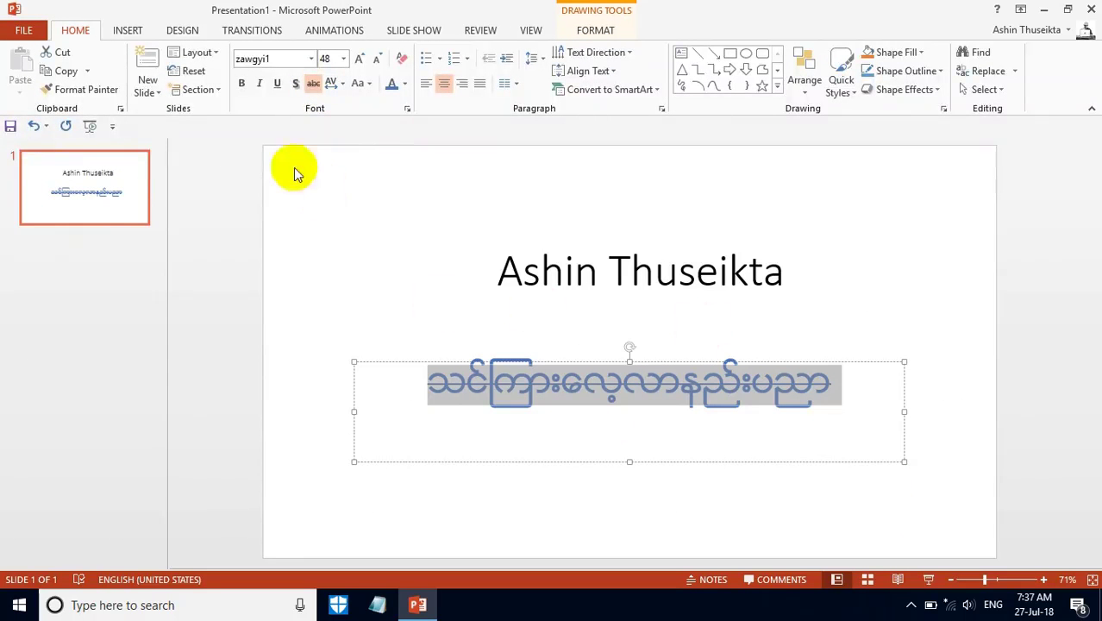
Step: Italicize the Myanmar subtitle, then clear all its formatting back to plain Calibri 24
{"action": "left_click", "coordinate": [258, 86]}
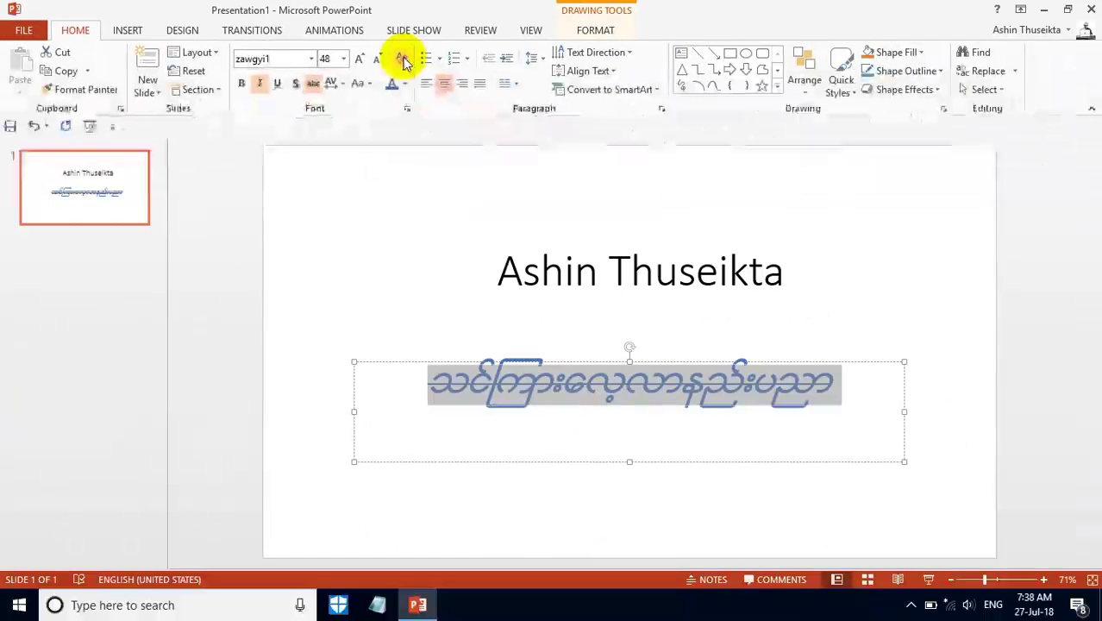
{"action": "left_click", "coordinate": [403, 57]}
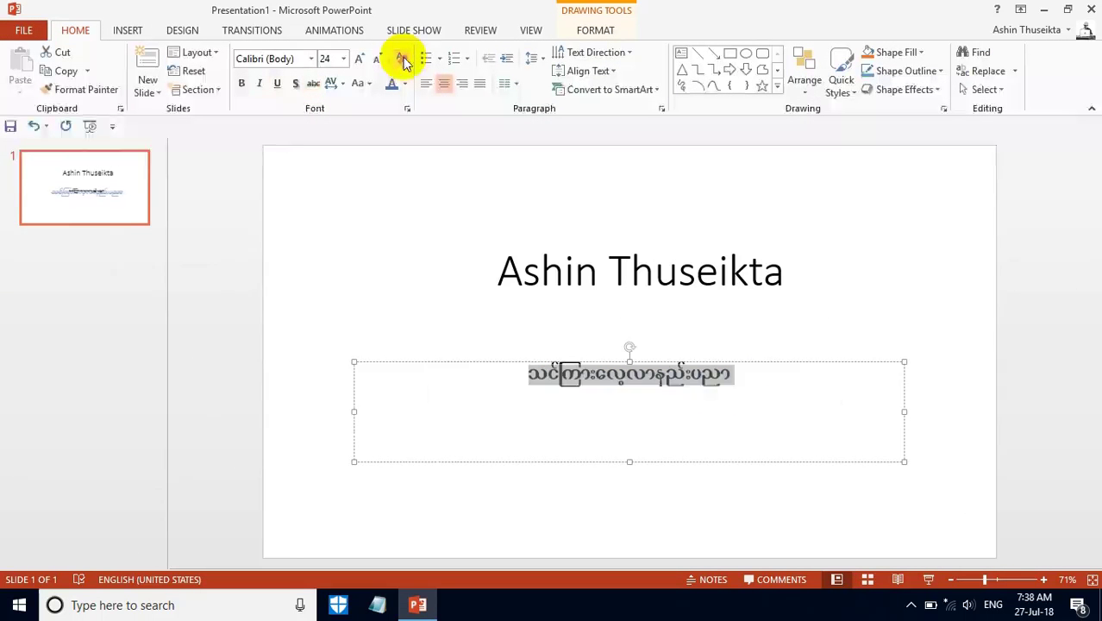
Step: Select the Myanmar subtitle text and bring up its Font dialog showing +Body, Regular, 24
{"action": "left_click", "coordinate": [684, 396]}
{"action": "left_click_drag", "start_coordinate": [739, 375], "coordinate": [485, 369]}
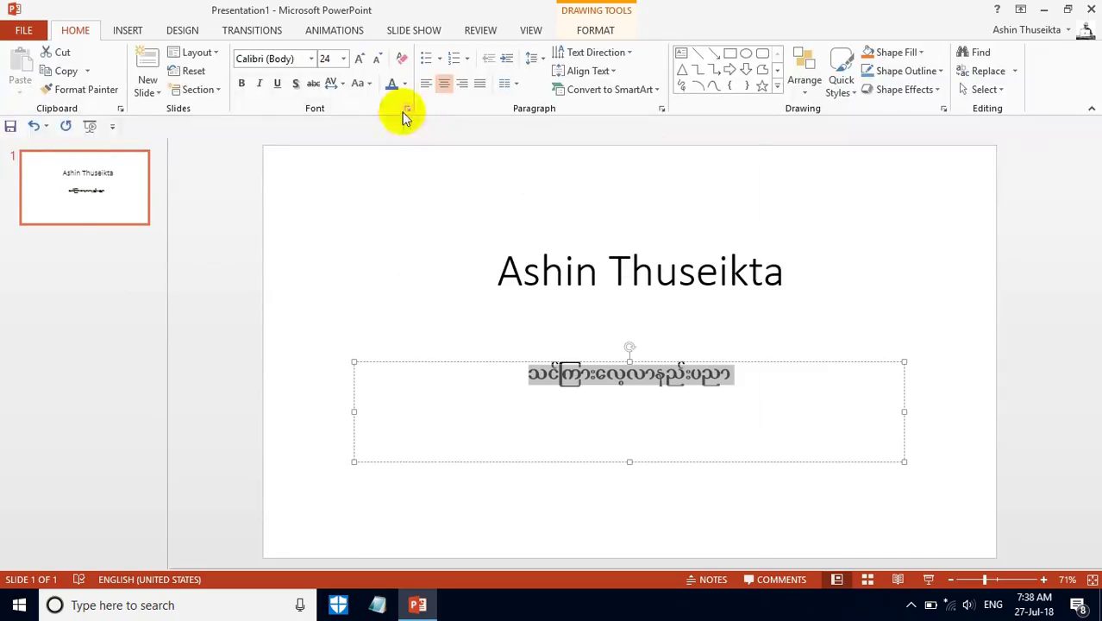
{"action": "left_click", "coordinate": [405, 111]}
{"action": "left_click_drag", "start_coordinate": [537, 178], "coordinate": [372, 178]}
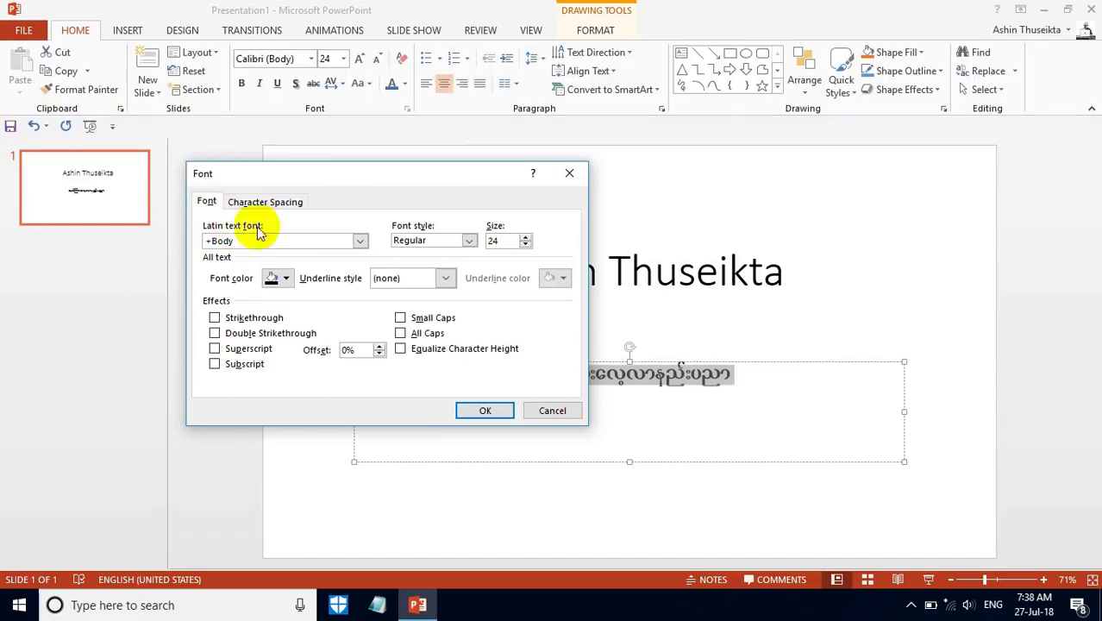
Step: Apply the Zawgyi-One Latin text font to the subtitle and reselect the whole subtitle line
{"action": "left_click", "coordinate": [358, 243]}
{"action": "left_click_drag", "start_coordinate": [364, 275], "coordinate": [283, 592]}
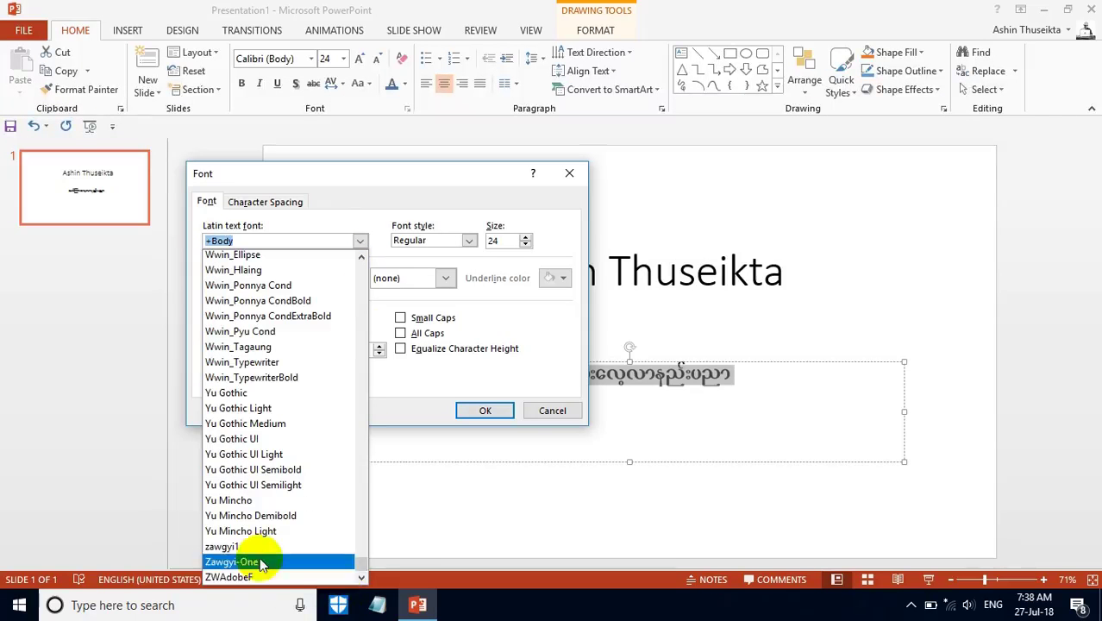
{"action": "left_click", "coordinate": [250, 561]}
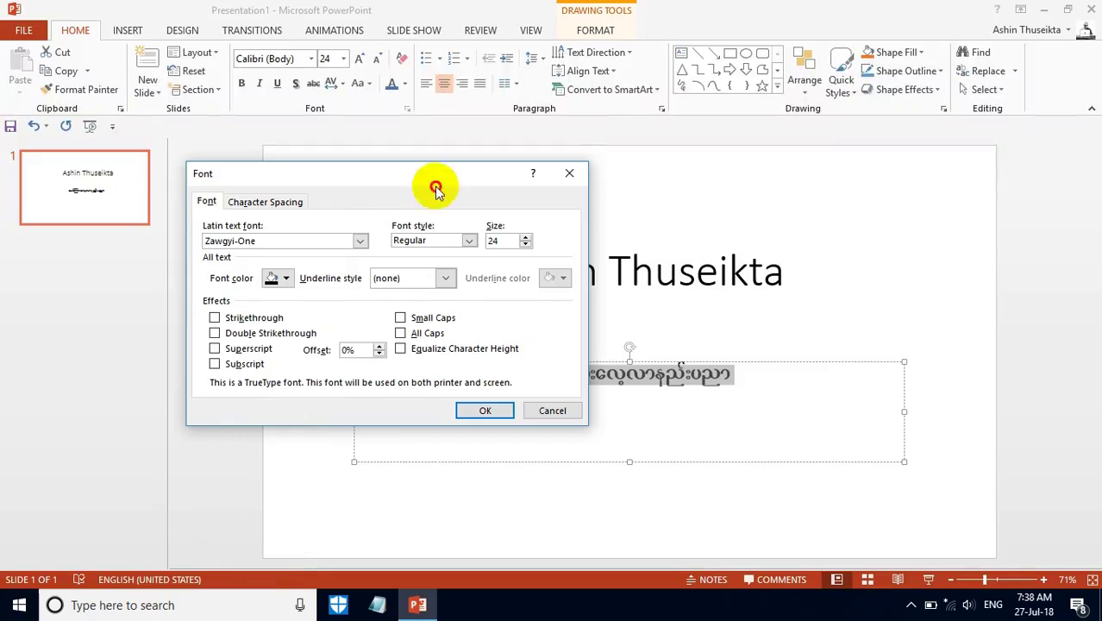
{"action": "left_click_drag", "start_coordinate": [406, 180], "coordinate": [313, 218]}
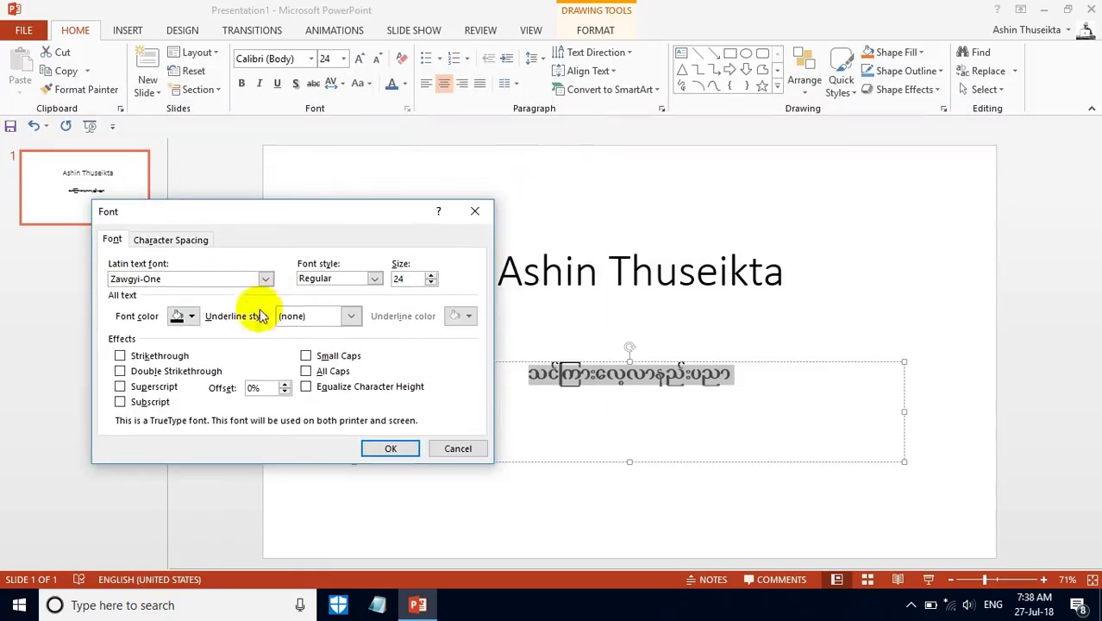
{"action": "left_click", "coordinate": [409, 449]}
{"action": "left_click", "coordinate": [592, 395]}
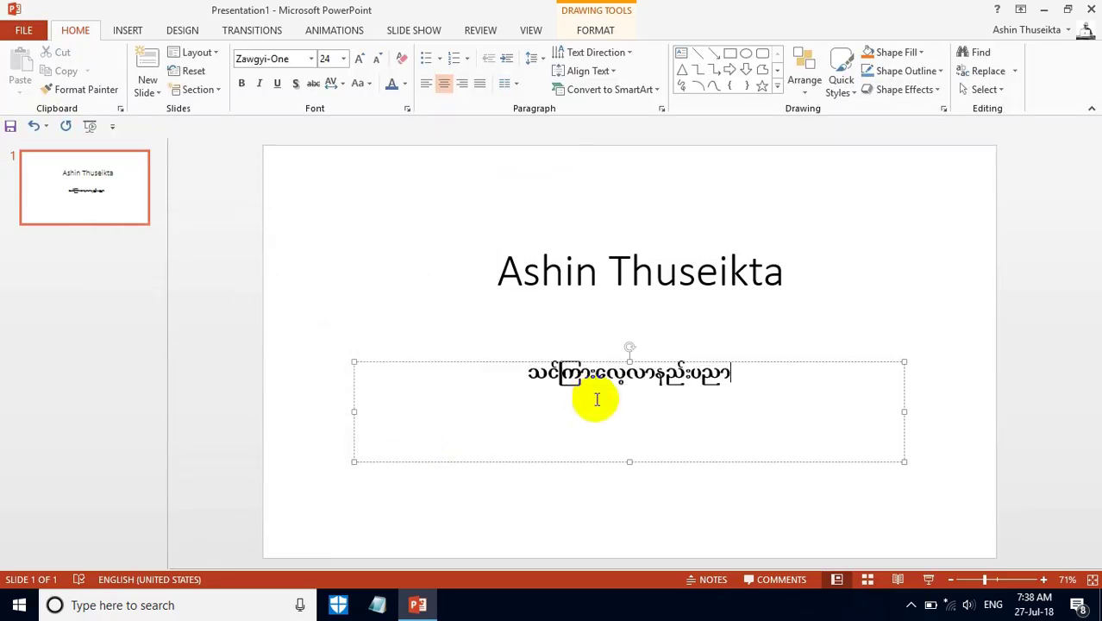
{"action": "left_click", "coordinate": [747, 375]}
{"action": "left_click_drag", "start_coordinate": [742, 369], "coordinate": [460, 374]}
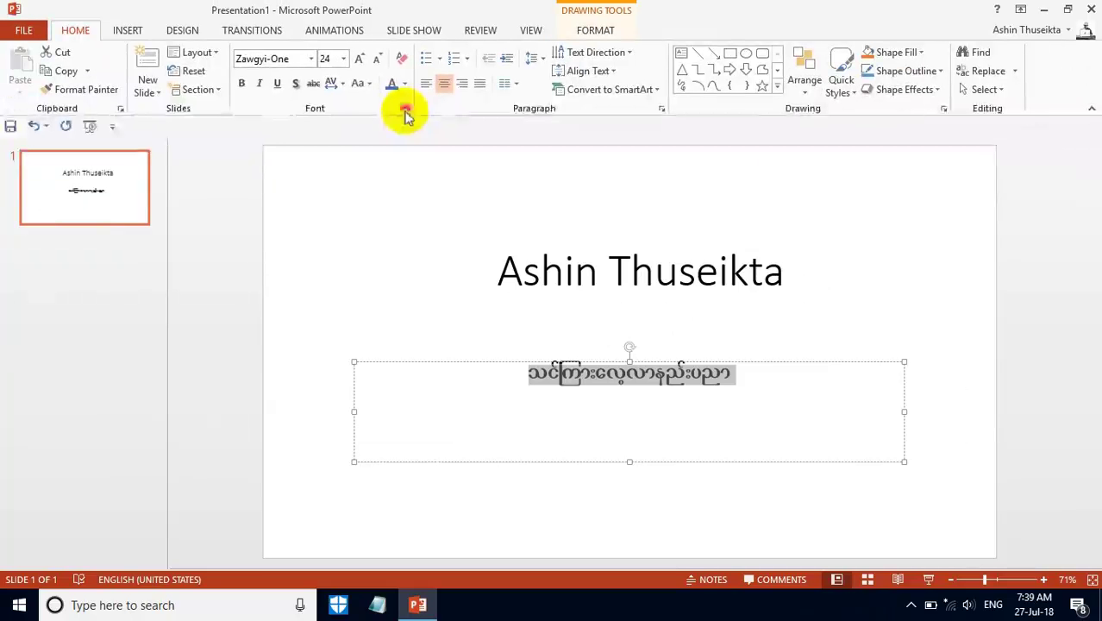
Step: Set the subtitle's font style to Bold Italic, keeping Zawgyi-One, and reselect the whole line
{"action": "left_click", "coordinate": [406, 110]}
{"action": "left_click_drag", "start_coordinate": [475, 162], "coordinate": [365, 162]}
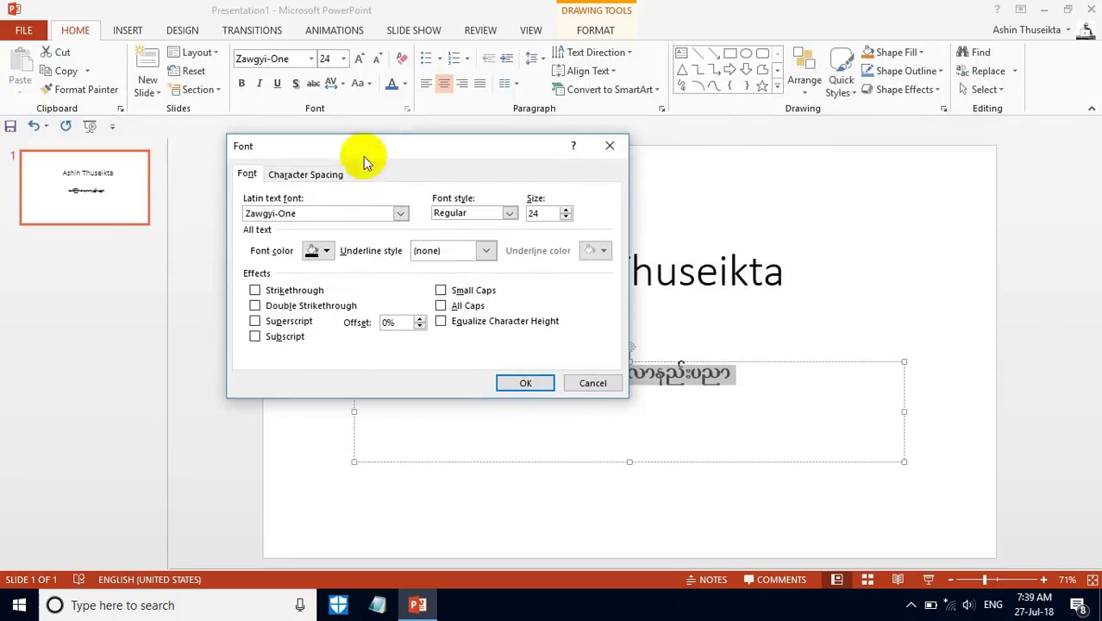
{"action": "left_click", "coordinate": [401, 213]}
{"action": "left_click", "coordinate": [402, 213]}
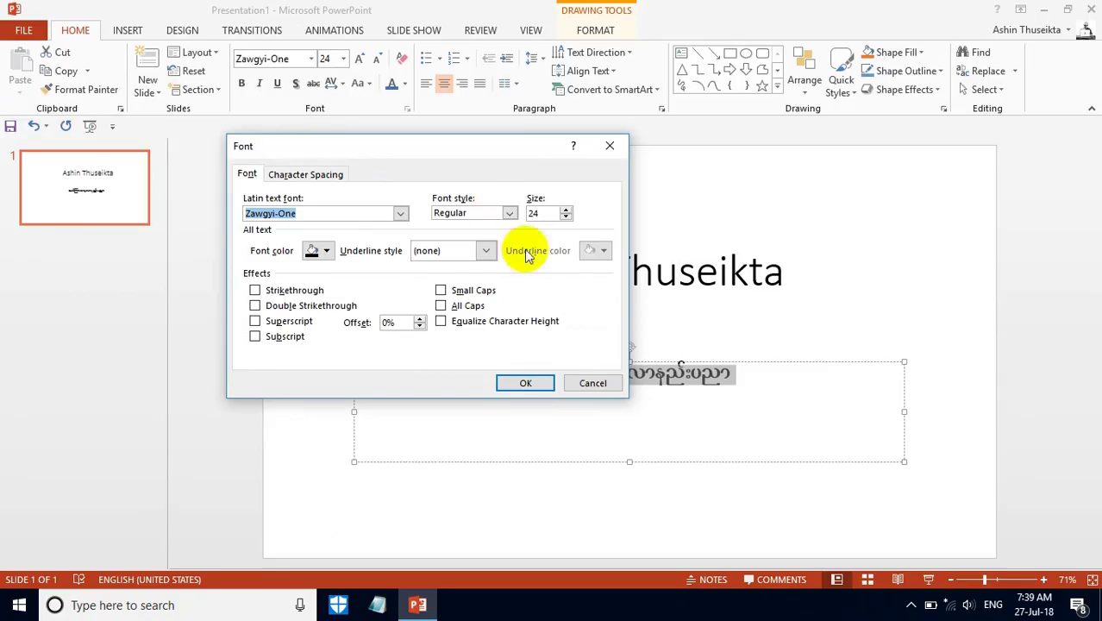
{"action": "left_click", "coordinate": [510, 214]}
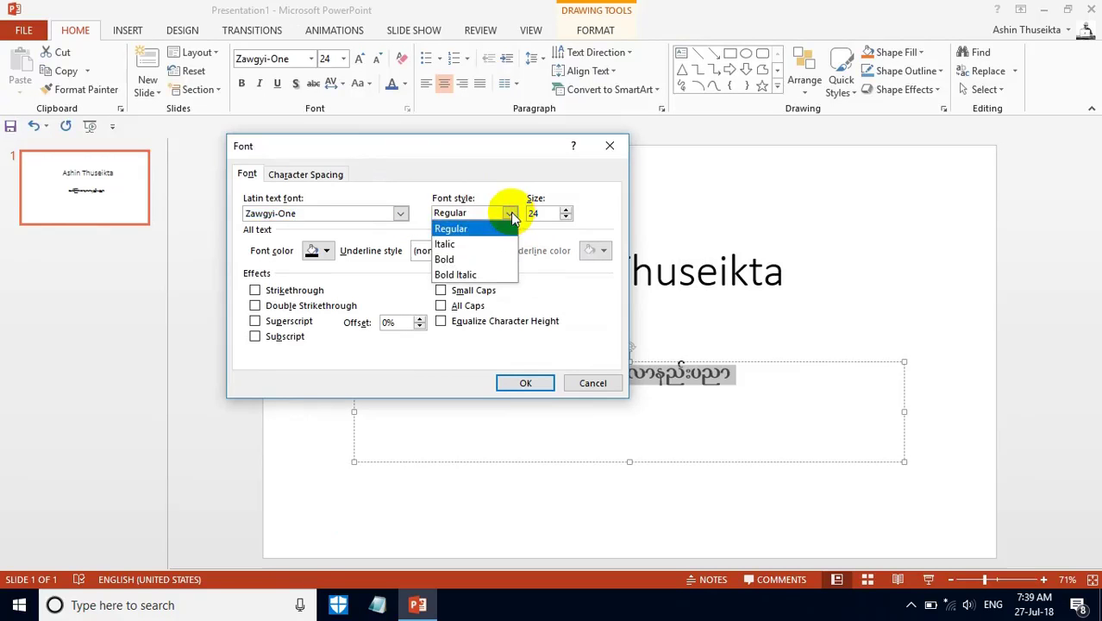
{"action": "left_click", "coordinate": [443, 280]}
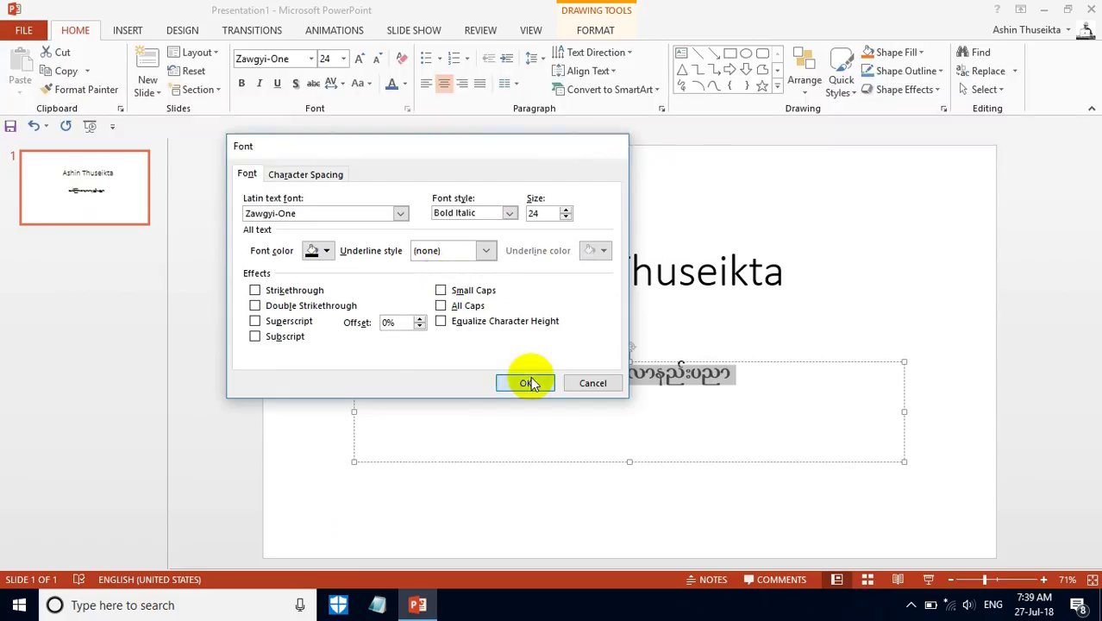
{"action": "left_click", "coordinate": [530, 382]}
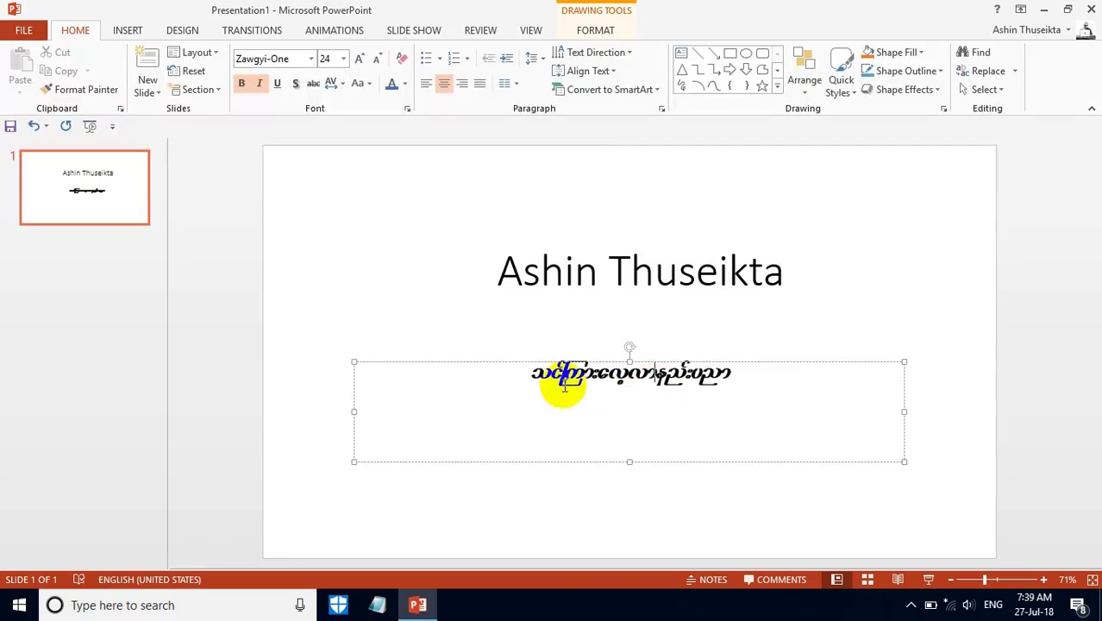
{"action": "double_click", "coordinate": [709, 373]}
{"action": "left_click_drag", "start_coordinate": [709, 373], "coordinate": [487, 365]}
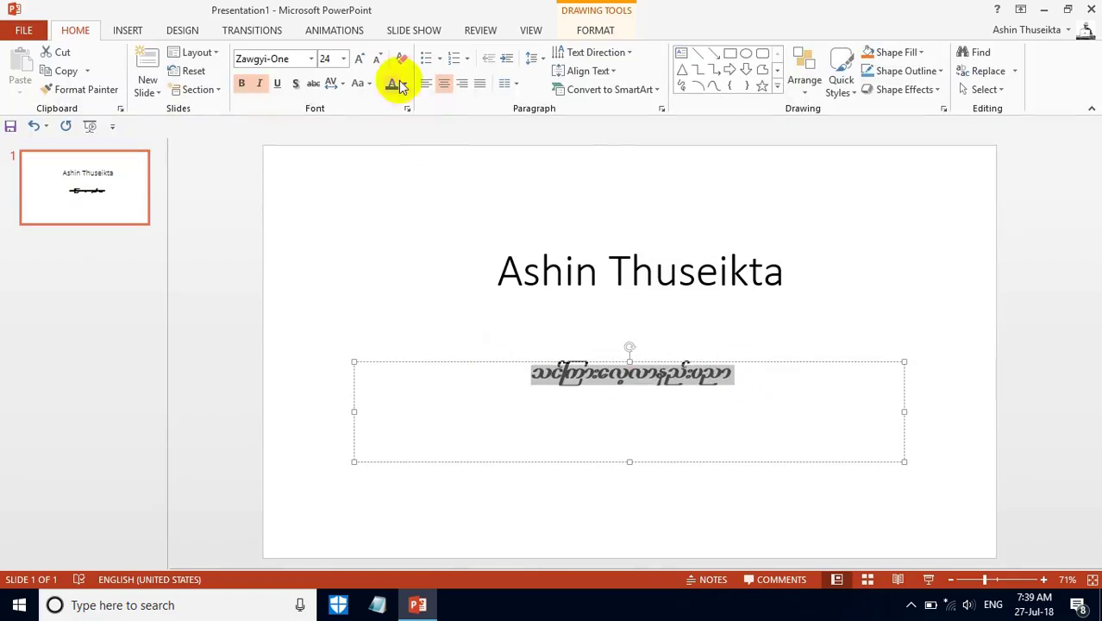
Step: In the Font dialog, set the subtitle size to 40 and the font colour to blue
{"action": "left_click", "coordinate": [407, 108]}
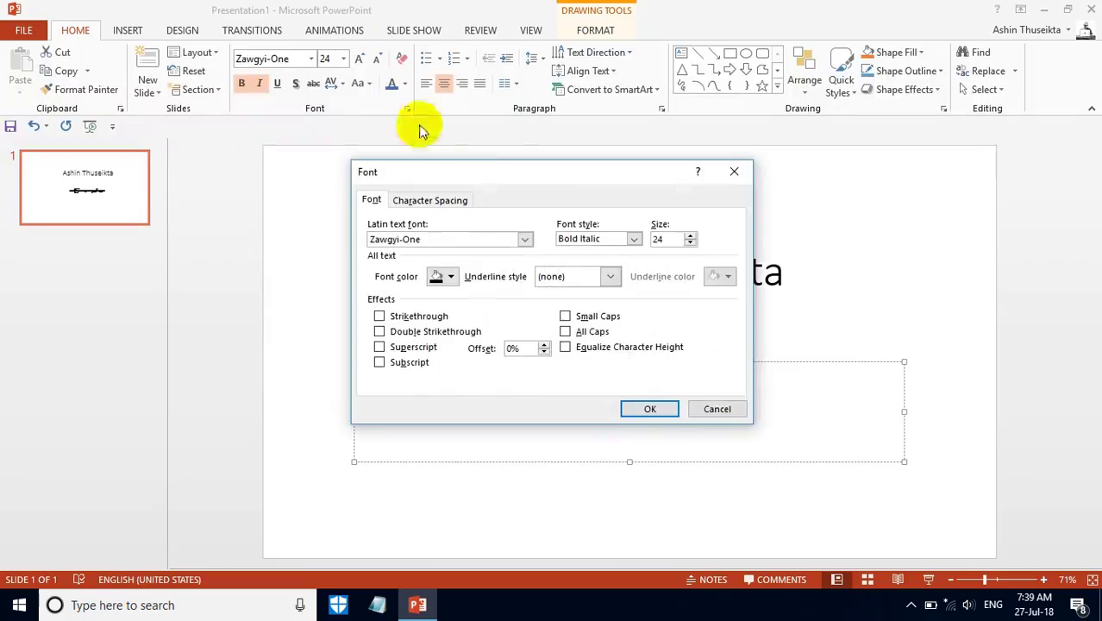
{"action": "left_click", "coordinate": [473, 164]}
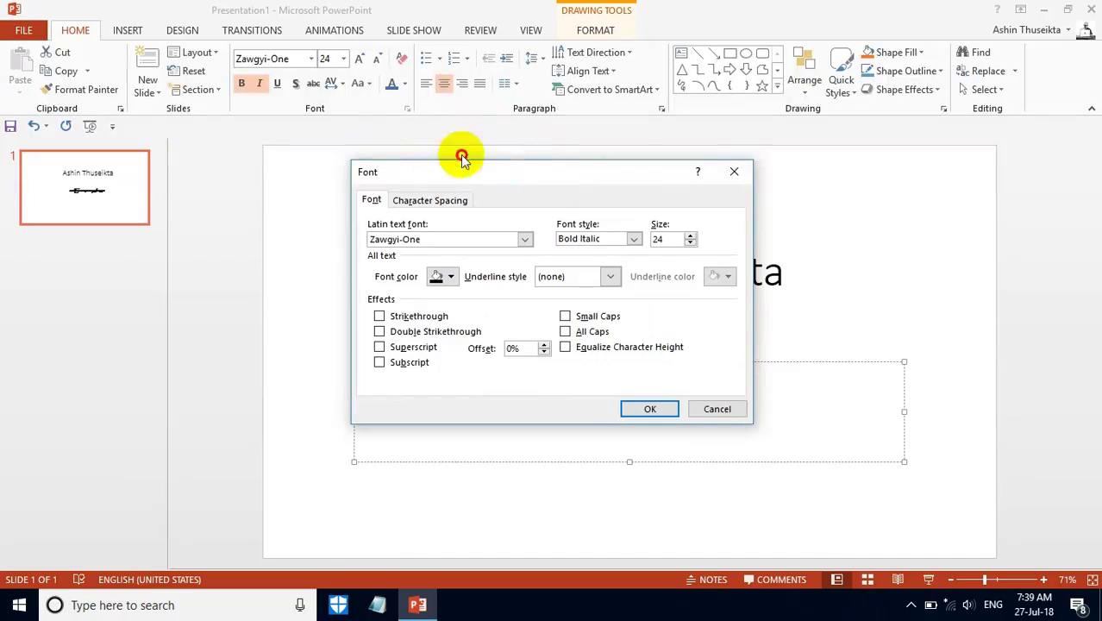
{"action": "left_click_drag", "start_coordinate": [524, 174], "coordinate": [378, 148]}
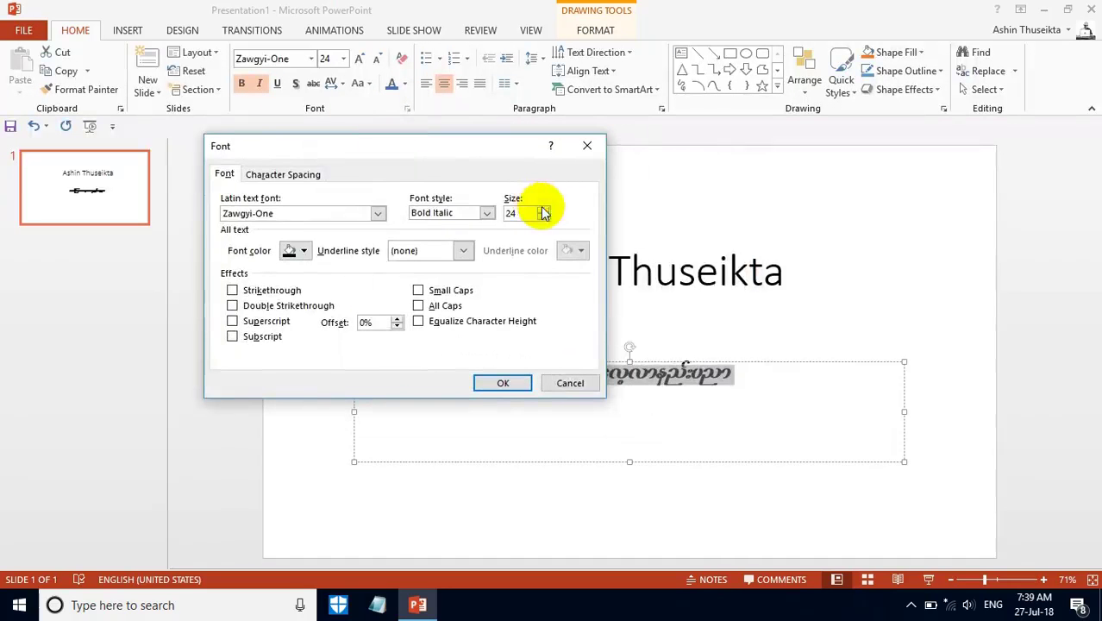
{"action": "left_click_drag", "start_coordinate": [519, 211], "coordinate": [488, 215]}
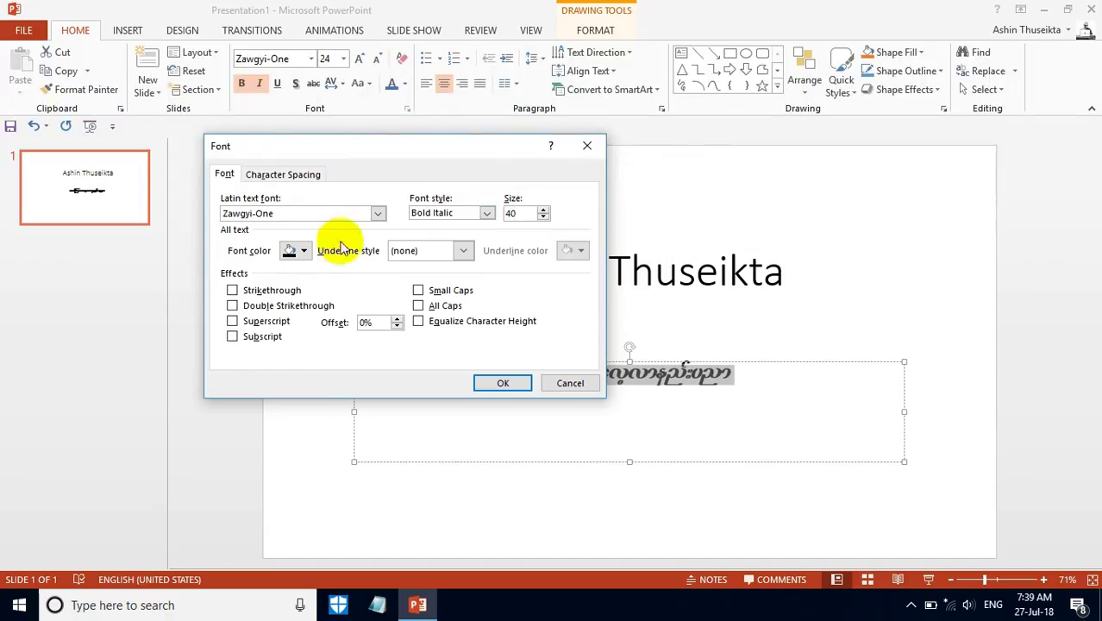
{"action": "left_click", "coordinate": [304, 251]}
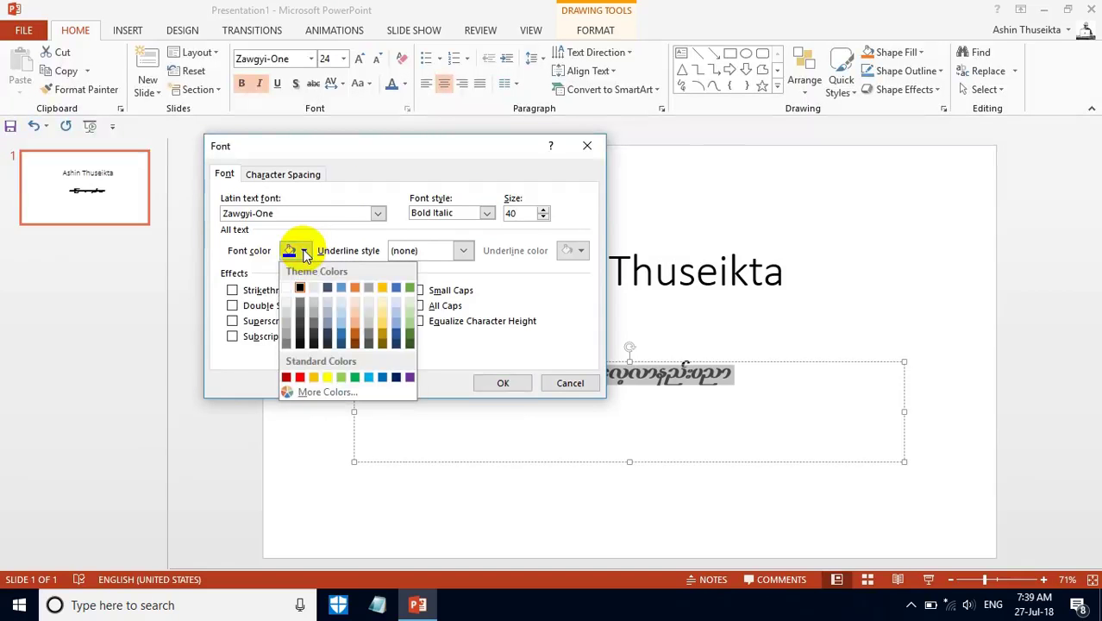
{"action": "left_click", "coordinate": [395, 378]}
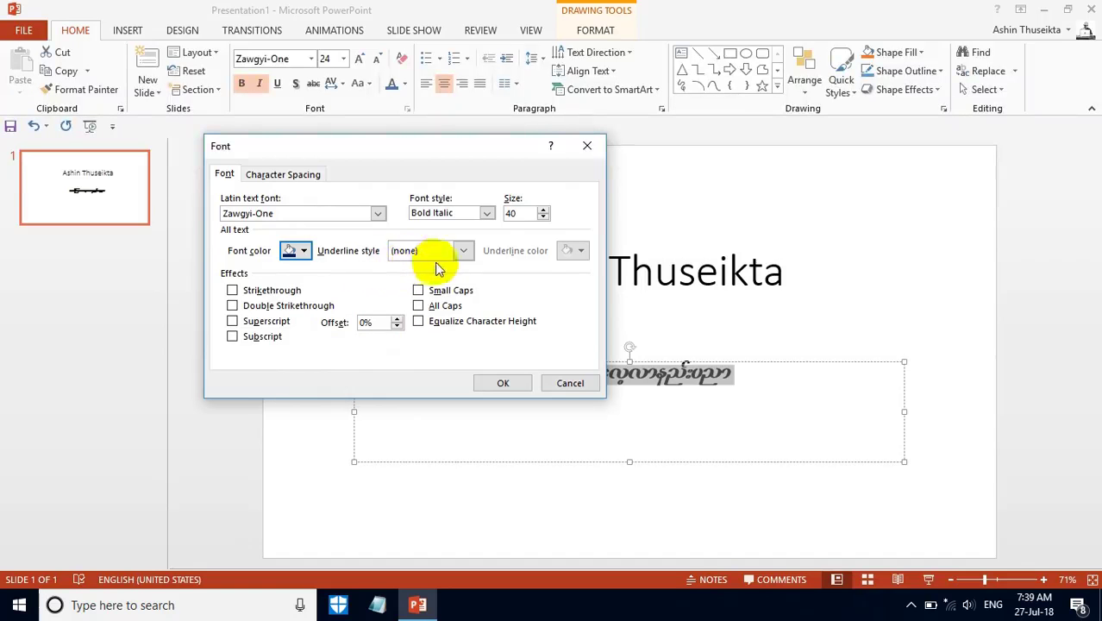
Step: Add a red double underline and apply the font settings to the subtitle
{"action": "left_click_drag", "start_coordinate": [430, 160], "coordinate": [364, 160]}
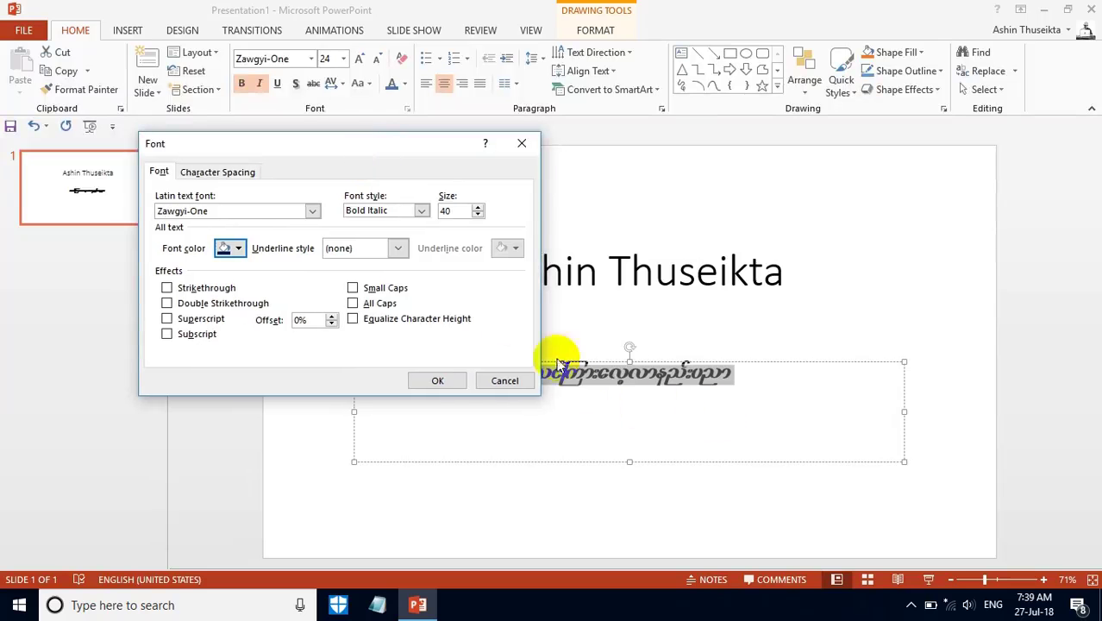
{"action": "left_click", "coordinate": [399, 252]}
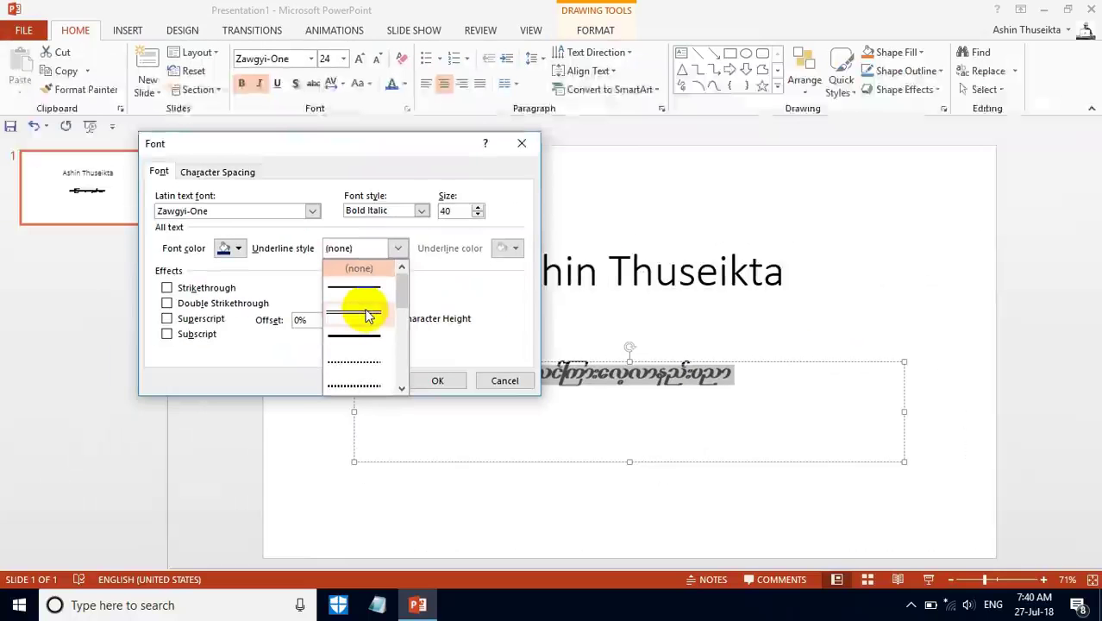
{"action": "left_click", "coordinate": [366, 316]}
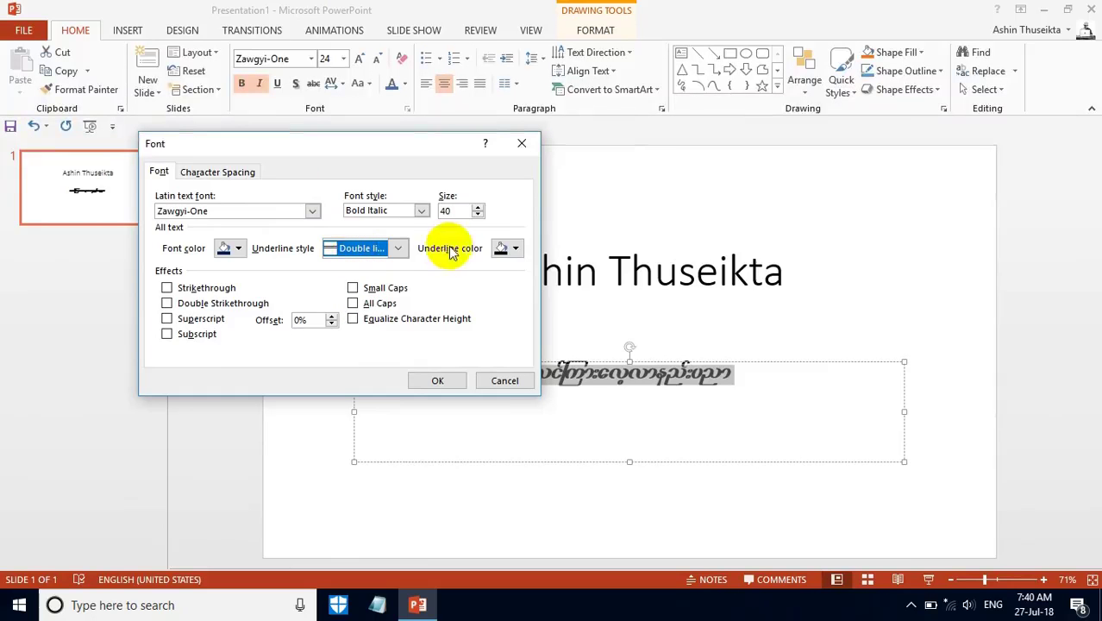
{"action": "left_click", "coordinate": [514, 249]}
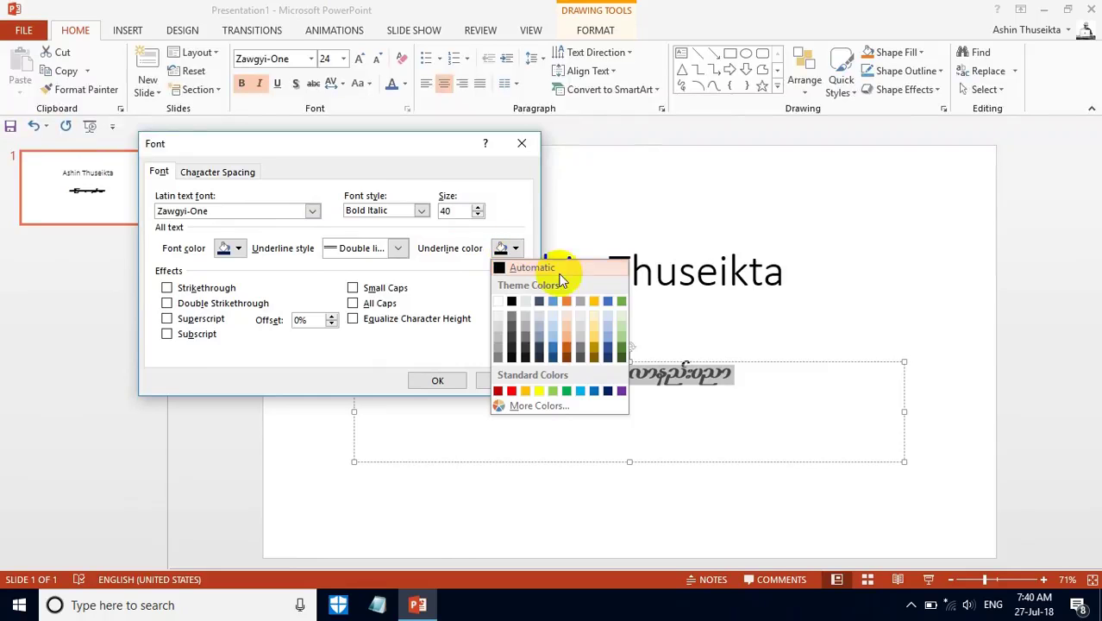
{"action": "left_click", "coordinate": [515, 393]}
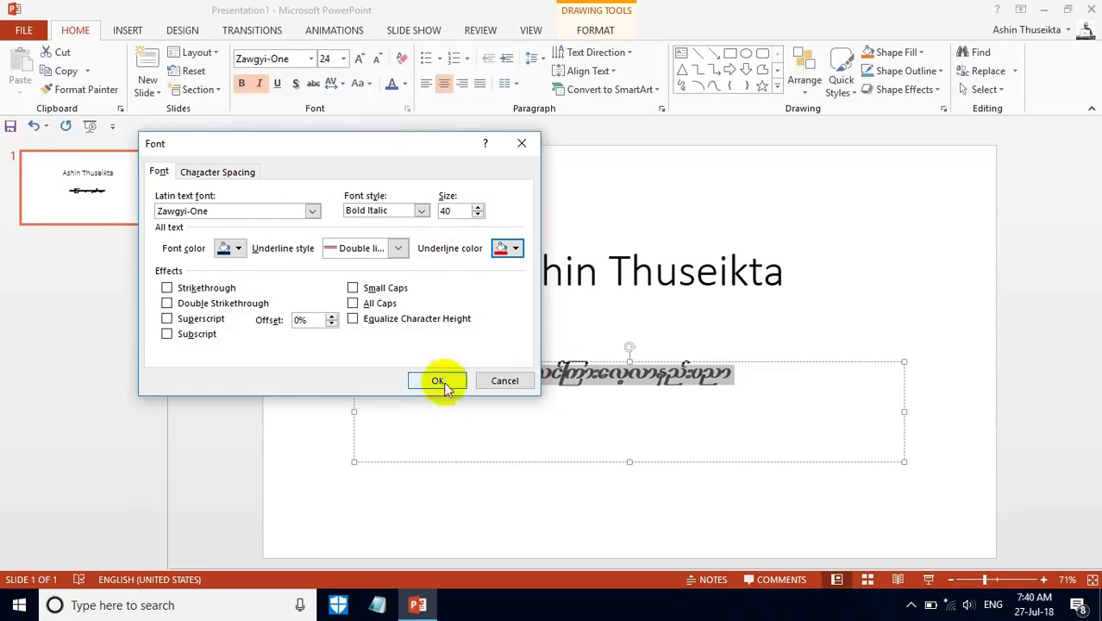
{"action": "left_click_drag", "start_coordinate": [430, 140], "coordinate": [357, 152]}
{"action": "left_click", "coordinate": [357, 388]}
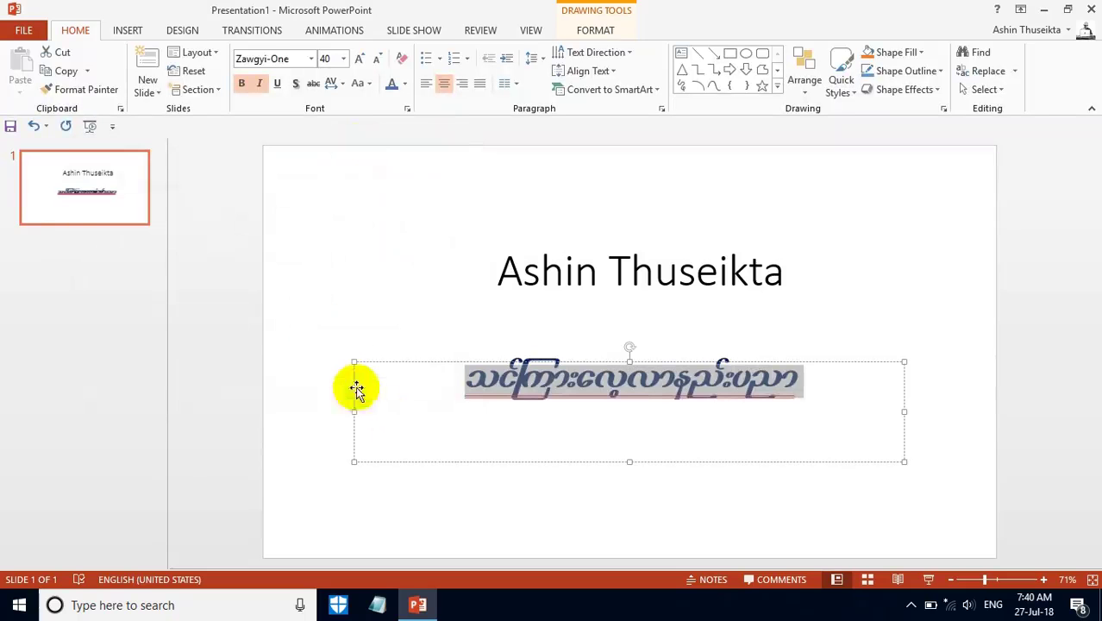
{"action": "left_click", "coordinate": [725, 446]}
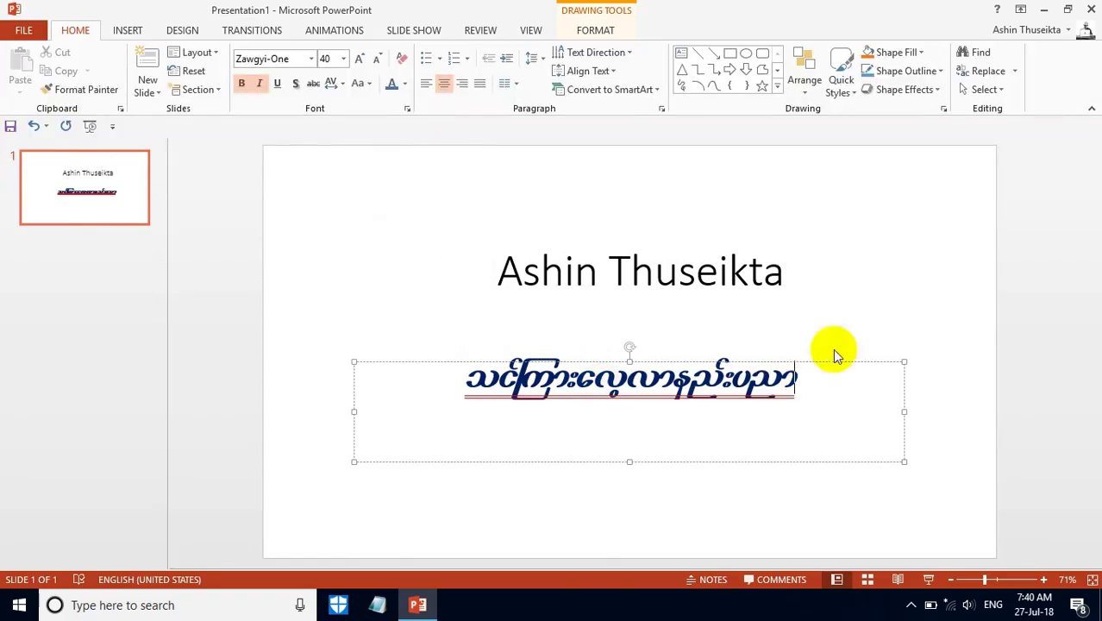
{"action": "left_click", "coordinate": [876, 300]}
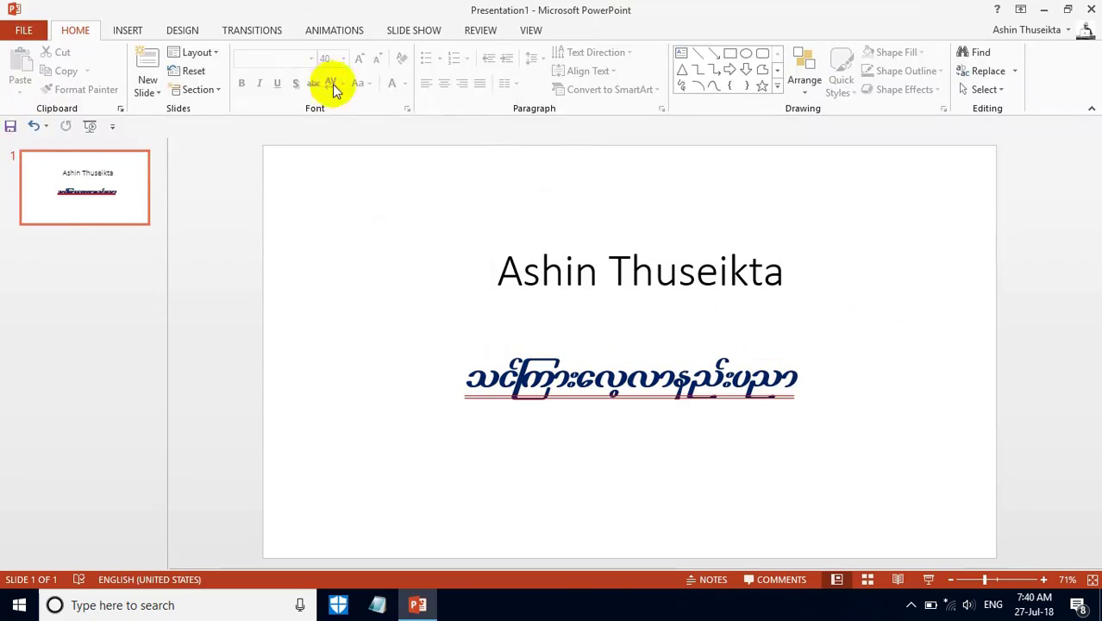
{"action": "left_click", "coordinate": [677, 280]}
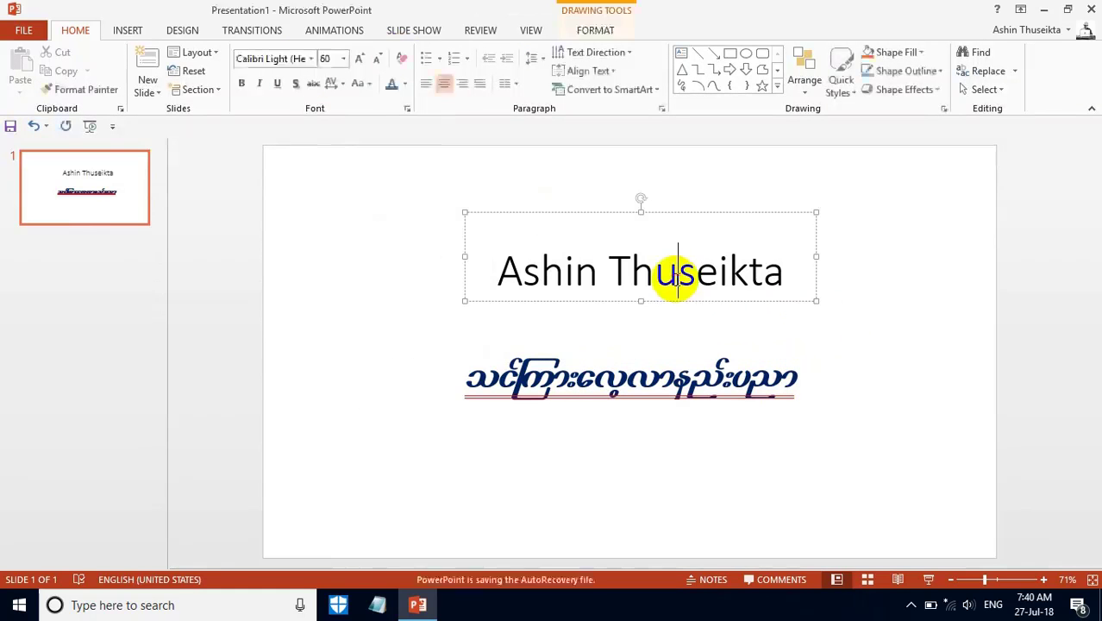
{"action": "left_click", "coordinate": [669, 393]}
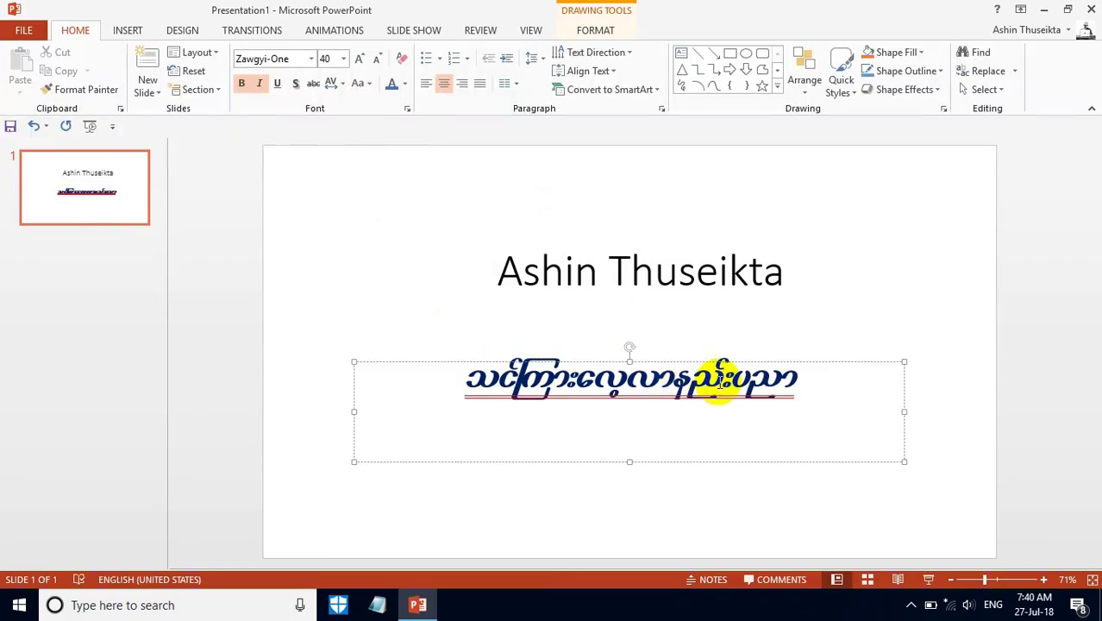
{"action": "left_click", "coordinate": [903, 368]}
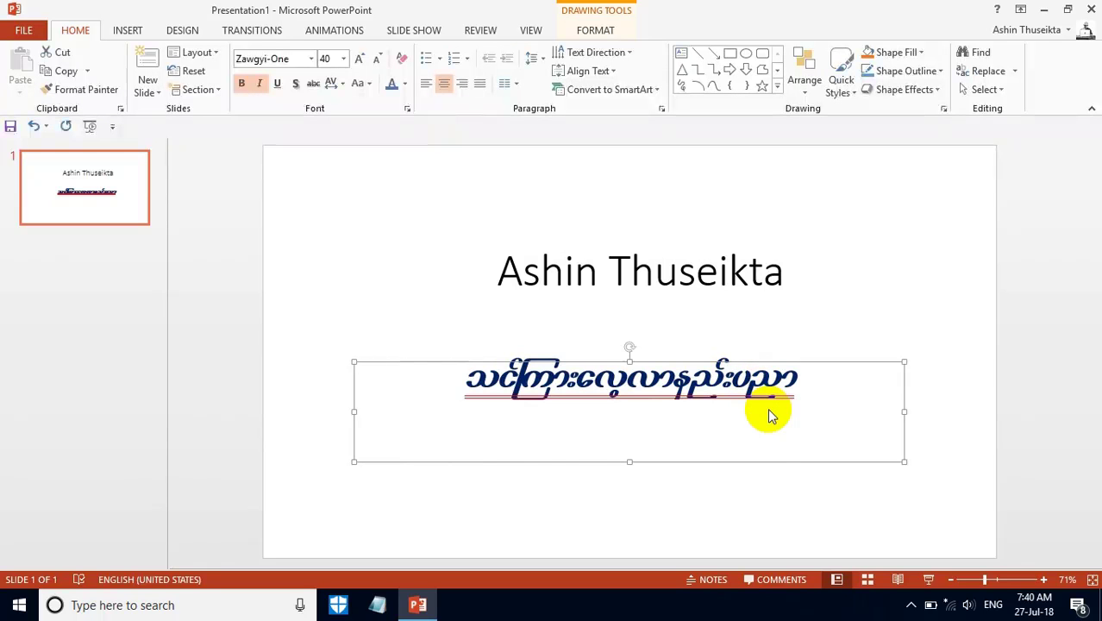
Step: Delete the Myanmar subtitle text and select the empty subtitle placeholder
{"action": "key", "text": "Delete"}
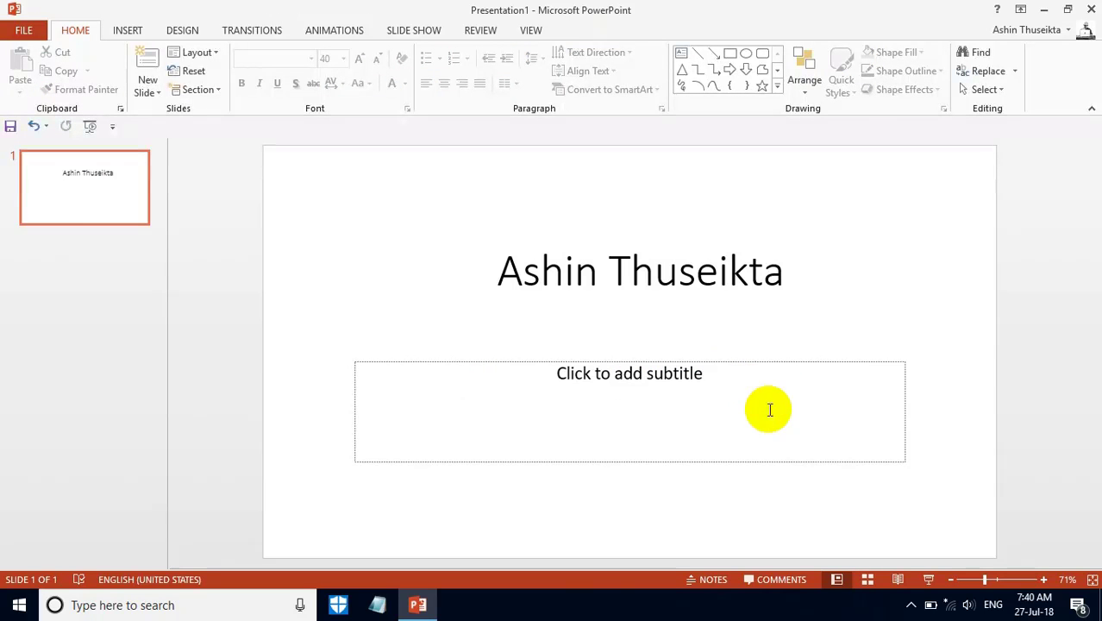
{"action": "left_click", "coordinate": [907, 372]}
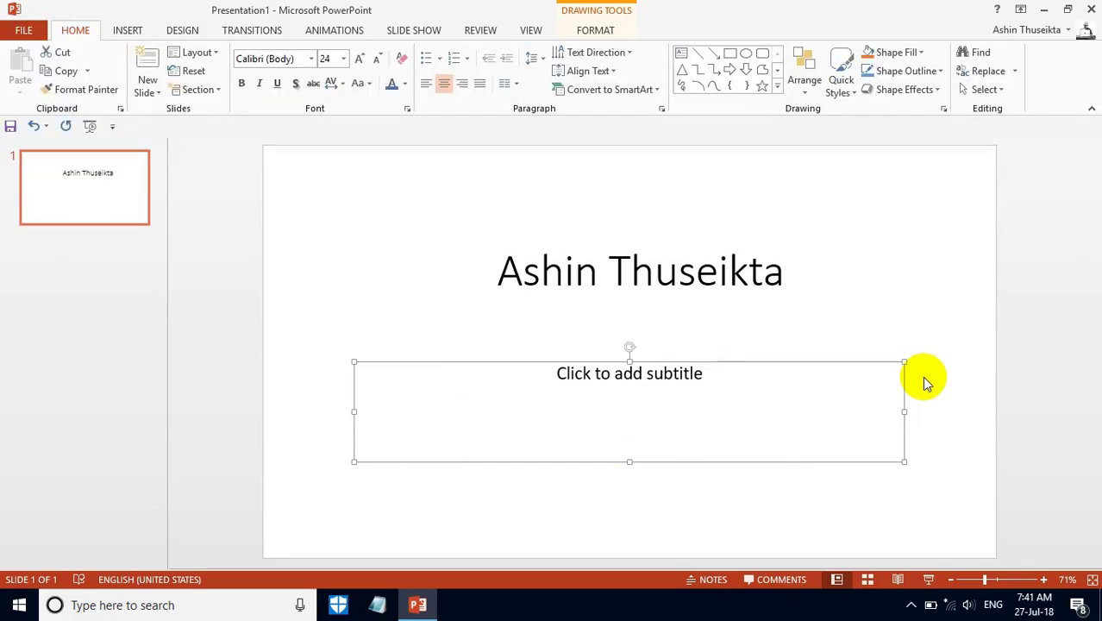
{"action": "key", "text": "Delete"}
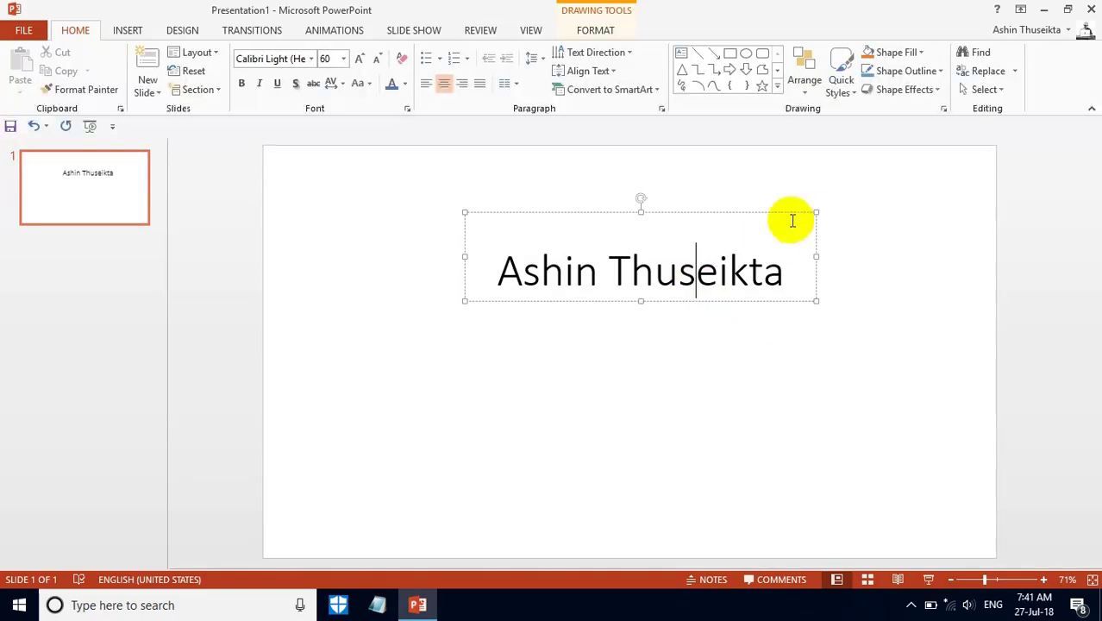
{"action": "left_click_drag", "start_coordinate": [814, 216], "coordinate": [793, 319]}
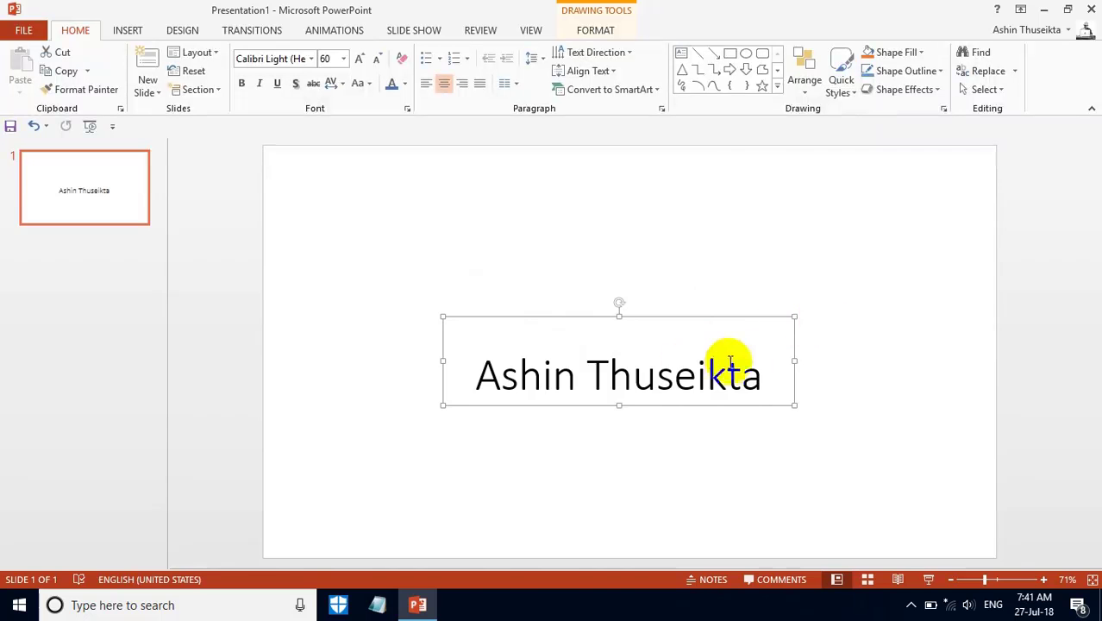
{"action": "left_click", "coordinate": [656, 375]}
{"action": "key", "text": "BackSpace"}
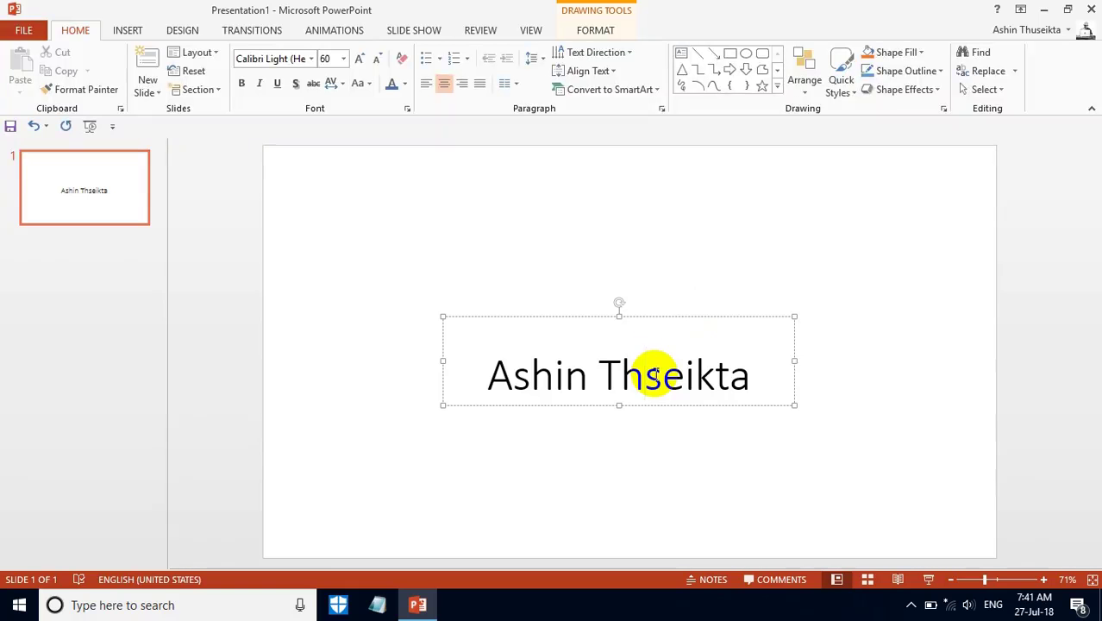
{"action": "left_click", "coordinate": [794, 319]}
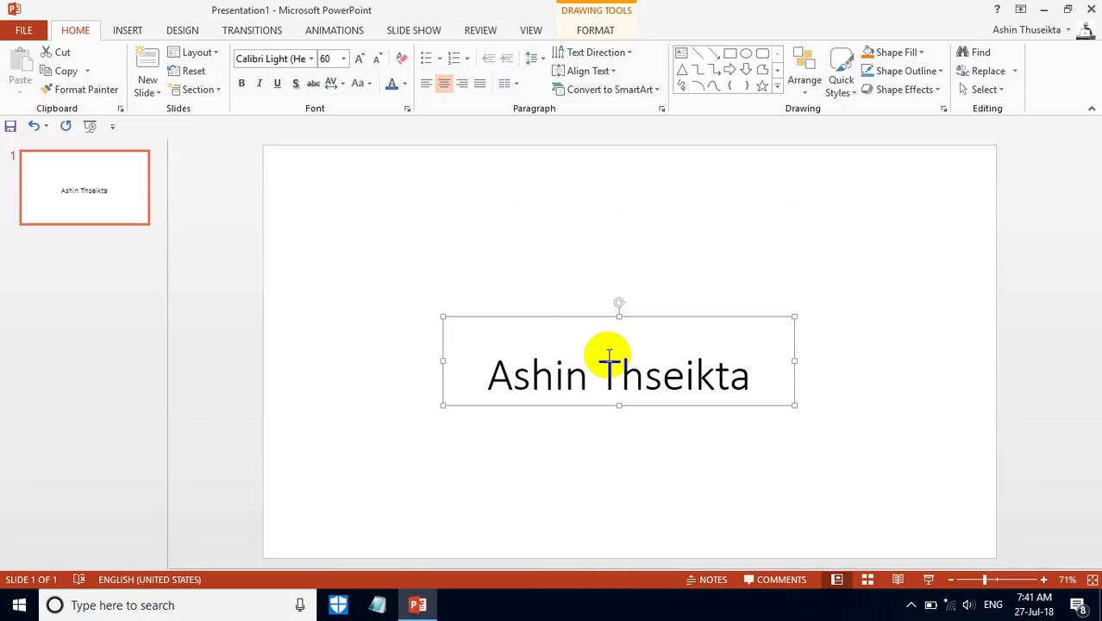
{"action": "key", "text": "Delete"}
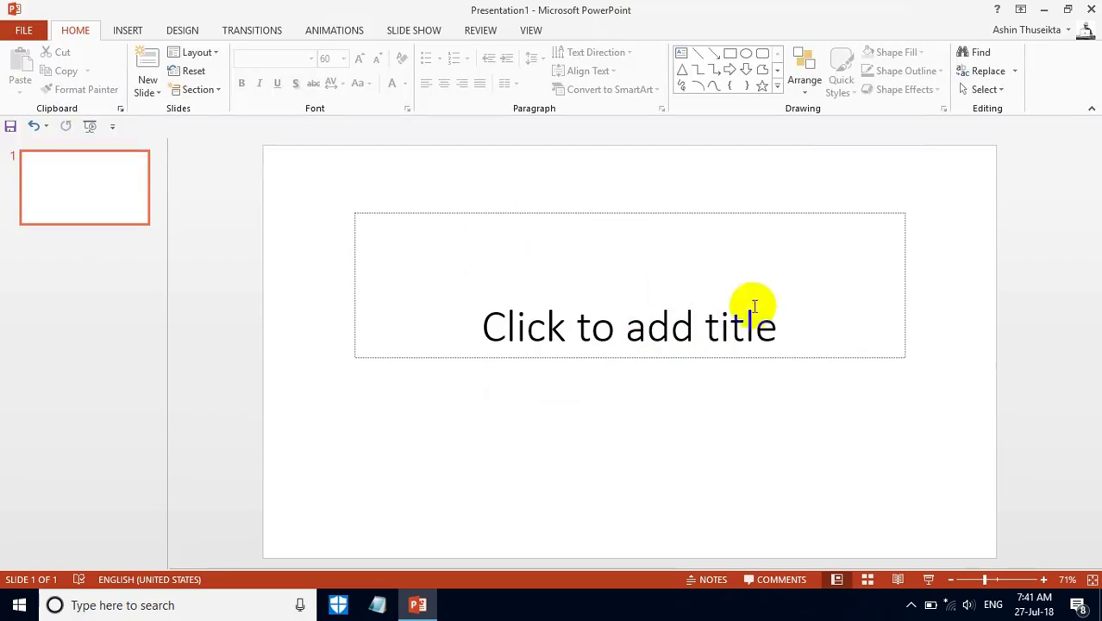
Step: Select and delete the empty title placeholder
{"action": "left_click", "coordinate": [901, 214]}
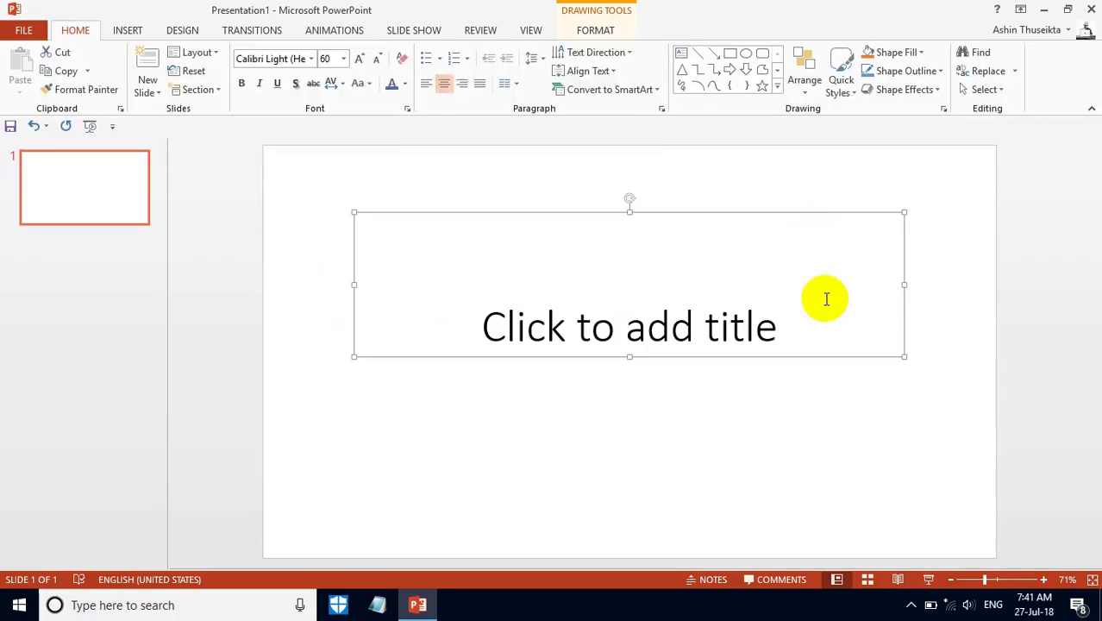
{"action": "key", "text": "Delete"}
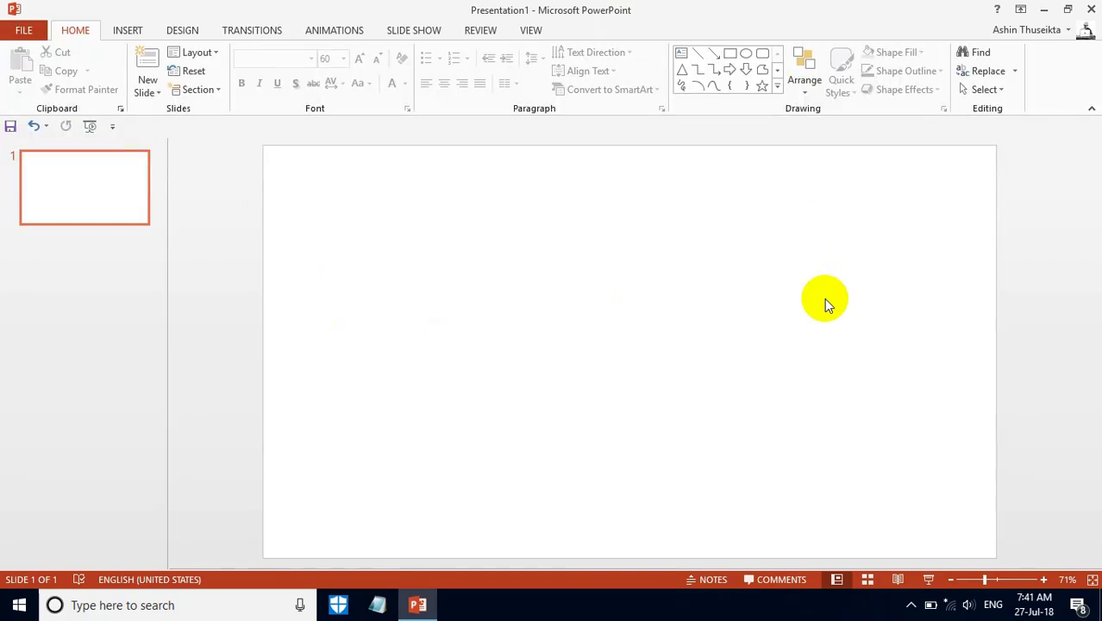